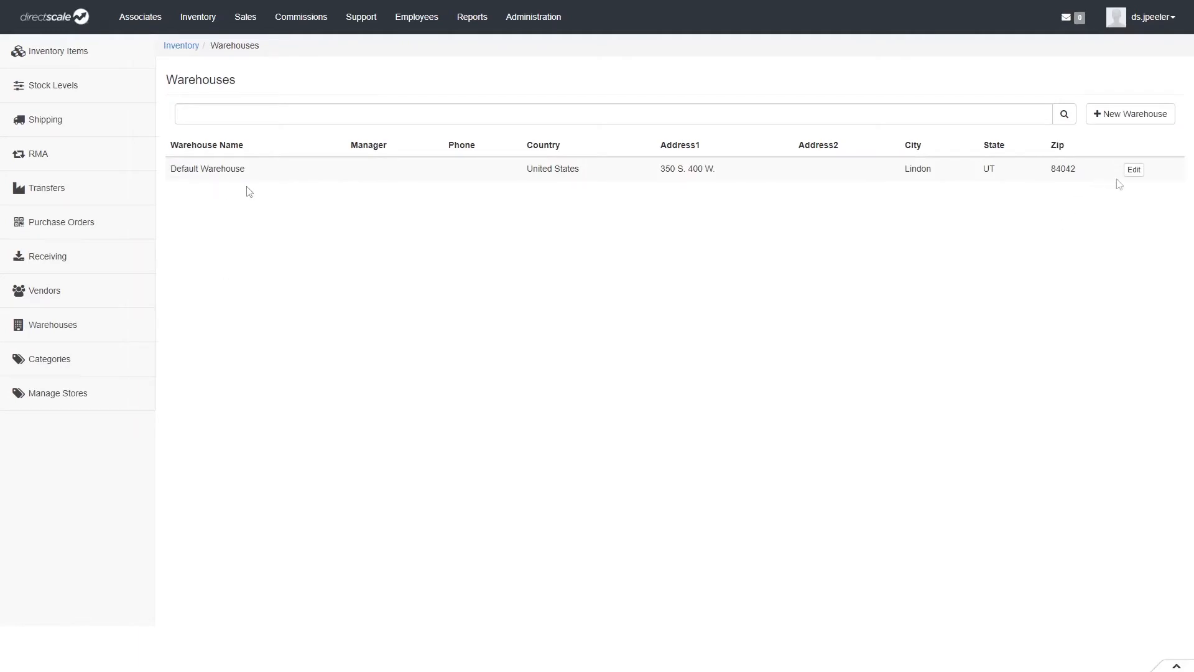
Open the Default Warehouse for editing and look over its details
click(1133, 171)
drag(1189, 187, 1188, 275)
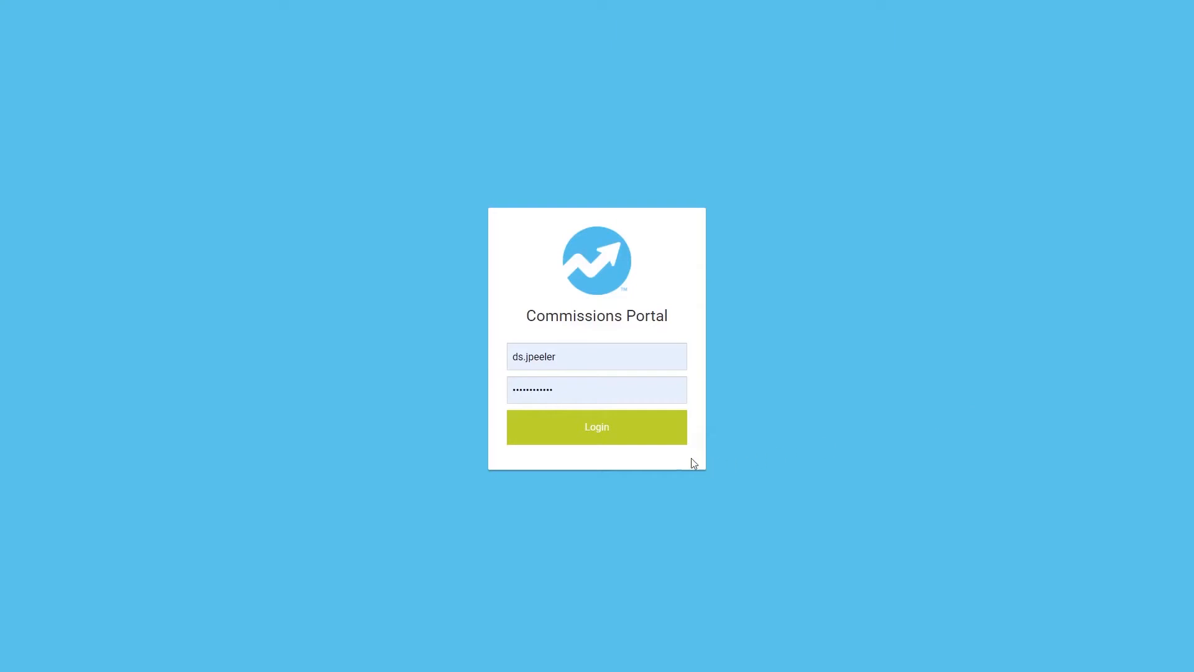
Log in to the Commissions Portal and open the list of warehouses in the inventory area
click(657, 437)
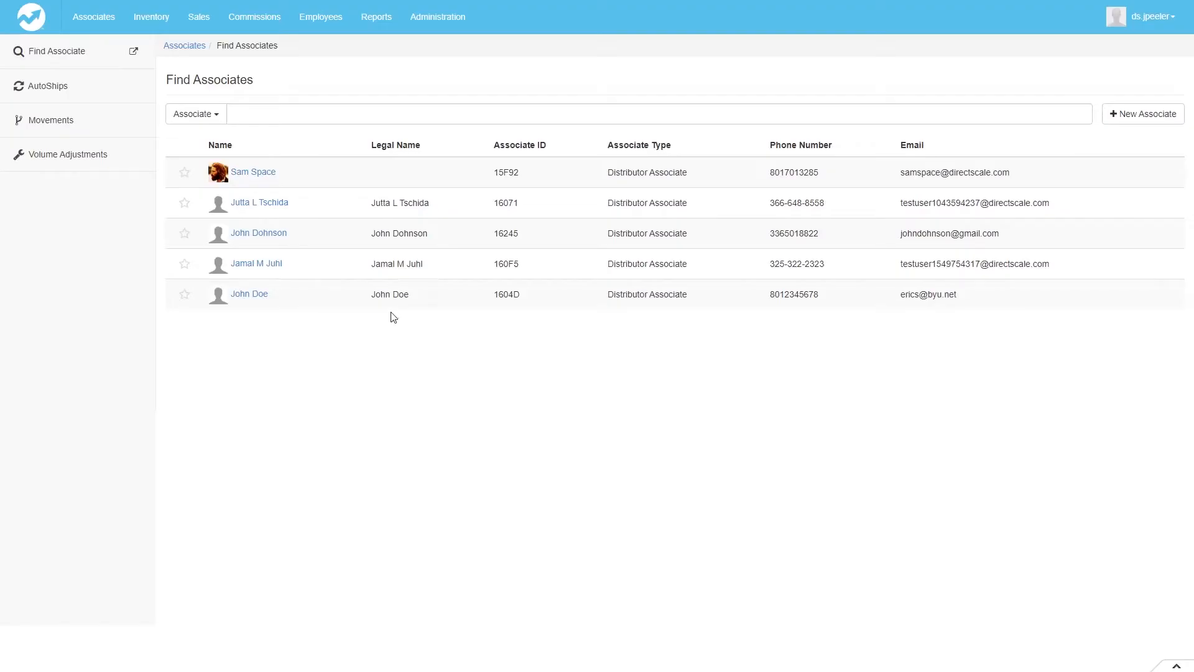
click(154, 20)
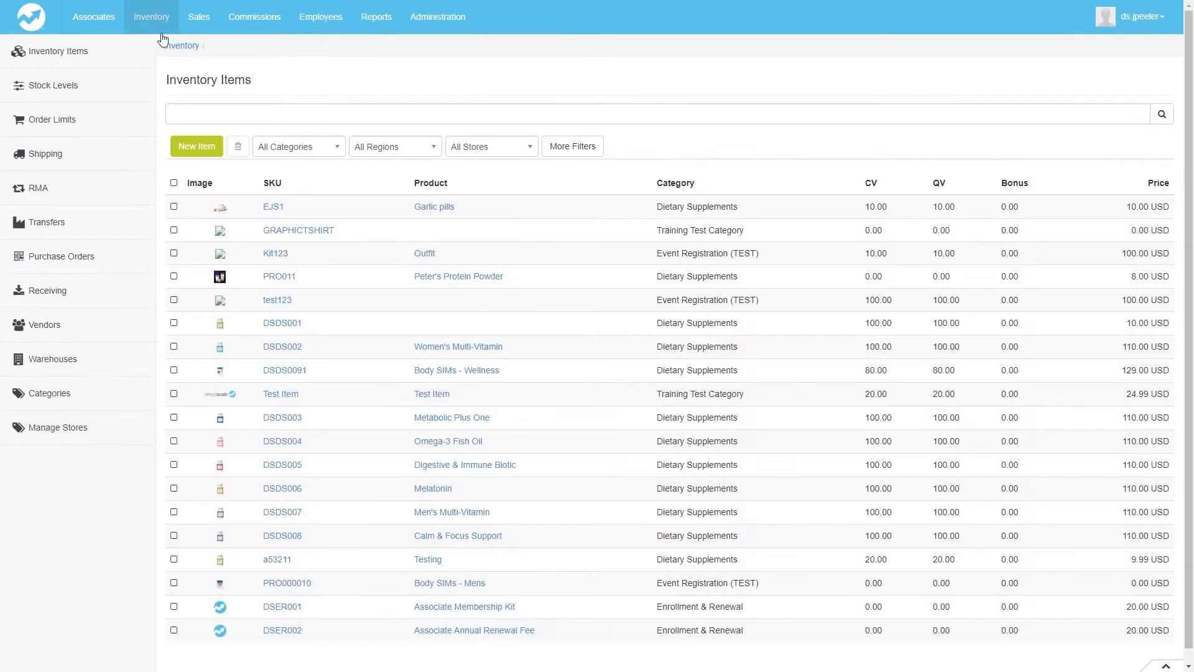
click(68, 361)
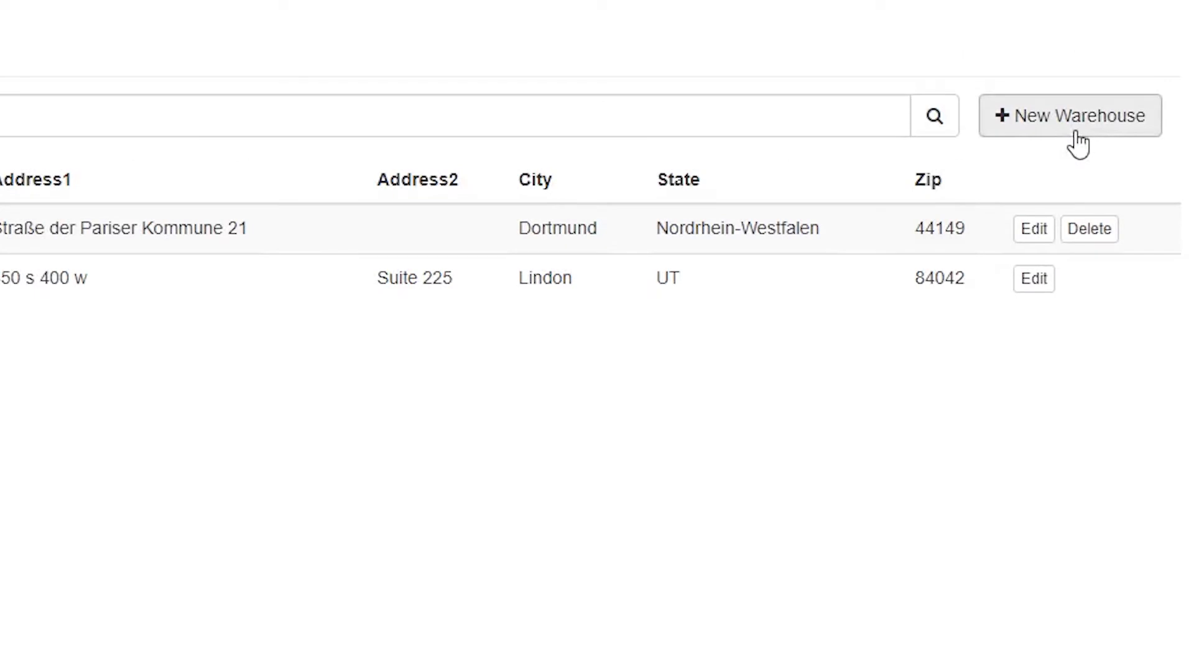
Start a new warehouse named "US Warehouse" and set its country to United States
click(1077, 141)
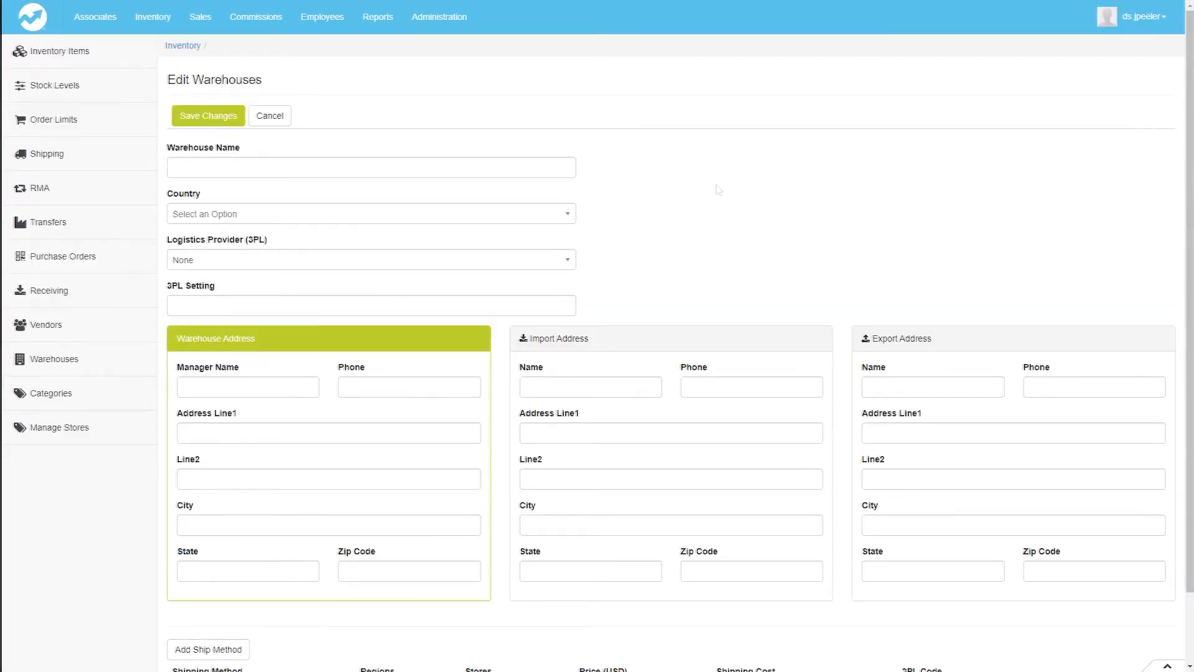
click(236, 167)
text(US Warehouse)
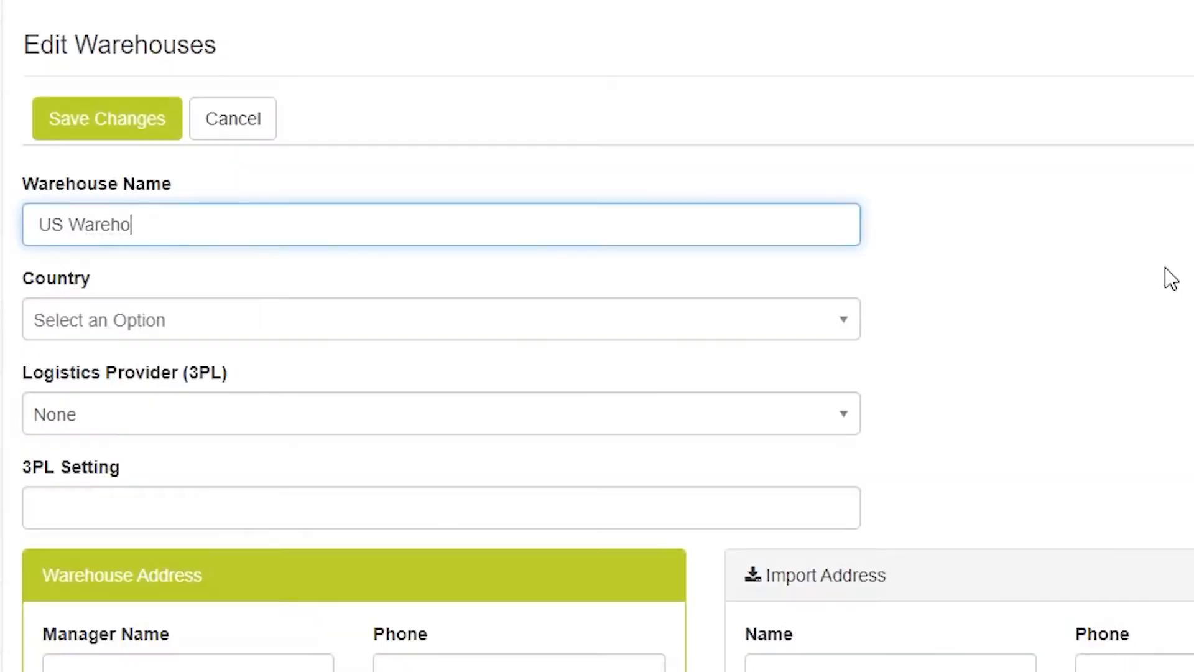
click(1165, 267)
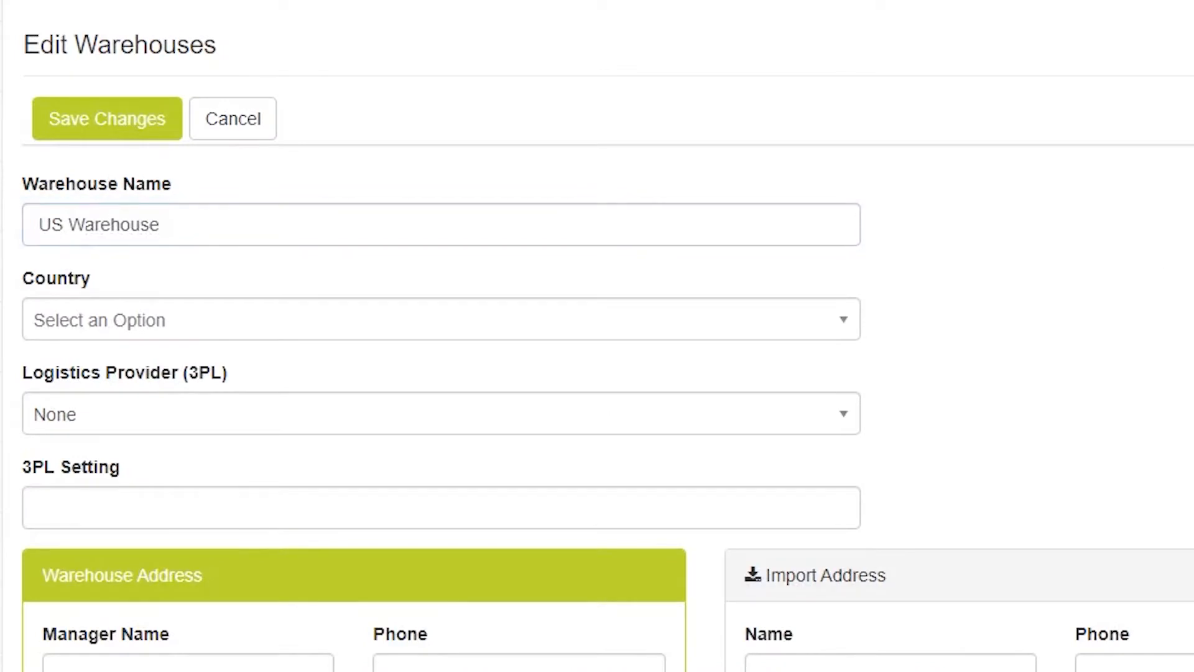
scroll(606, 335, down, 2)
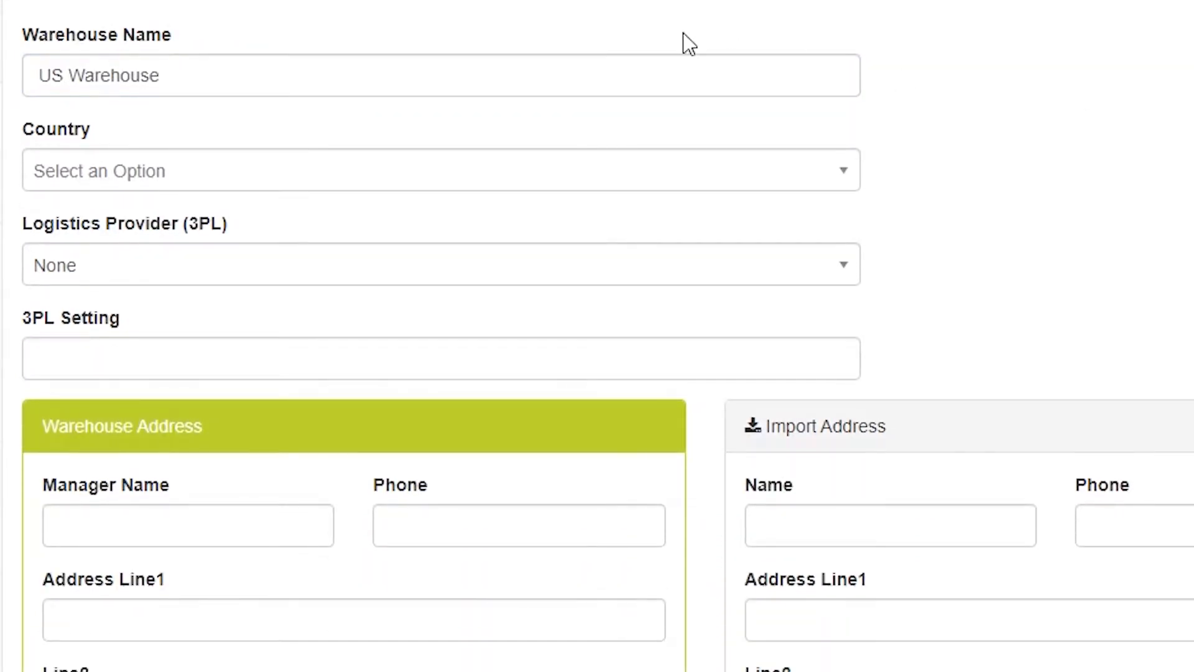
click(510, 180)
scroll(457, 525, down, 1)
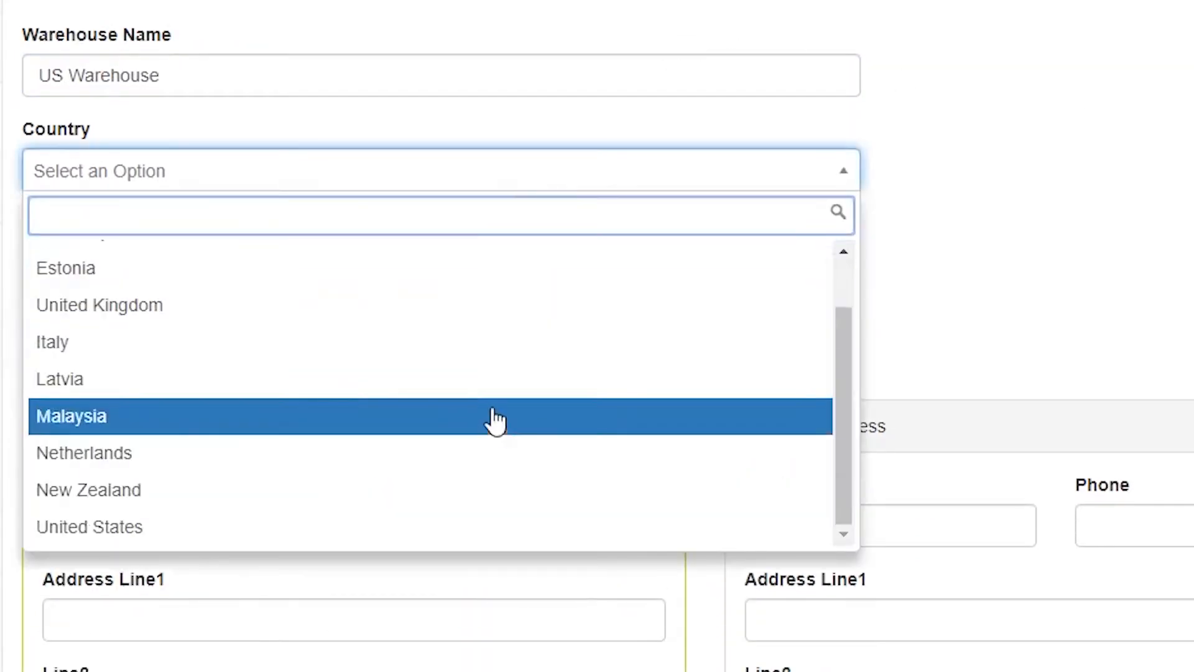
click(457, 525)
scroll(458, 447, down, 2)
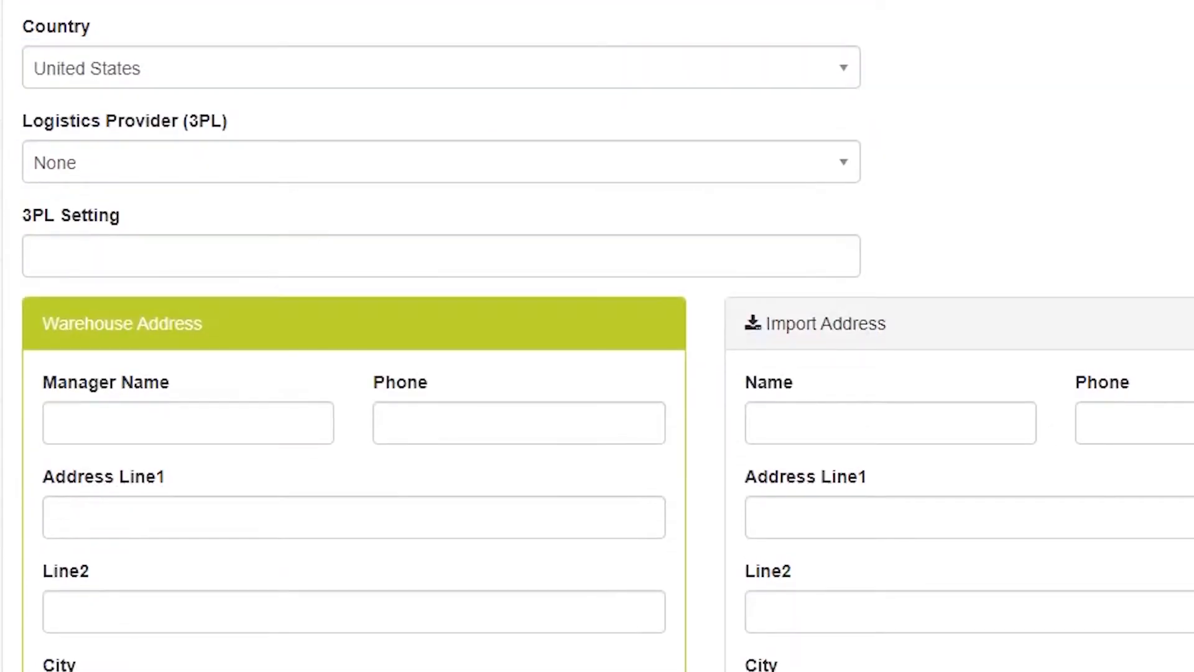
Choose Integracore as the logistics provider for the US Warehouse
click(836, 158)
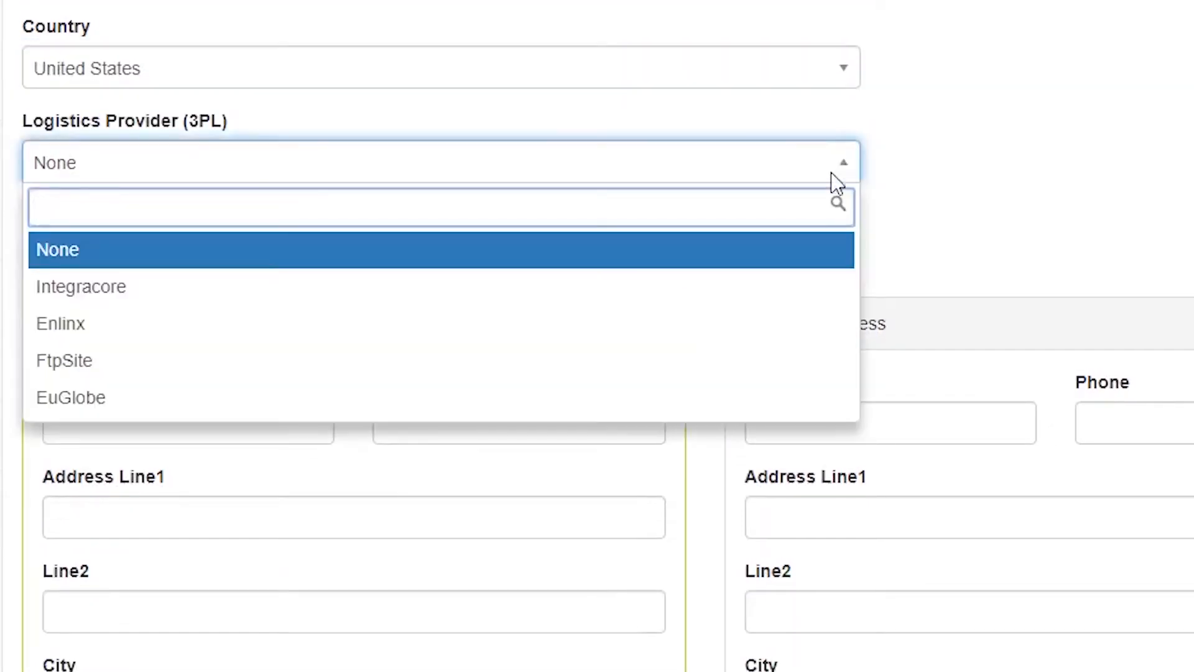
click(835, 156)
click(834, 156)
click(748, 289)
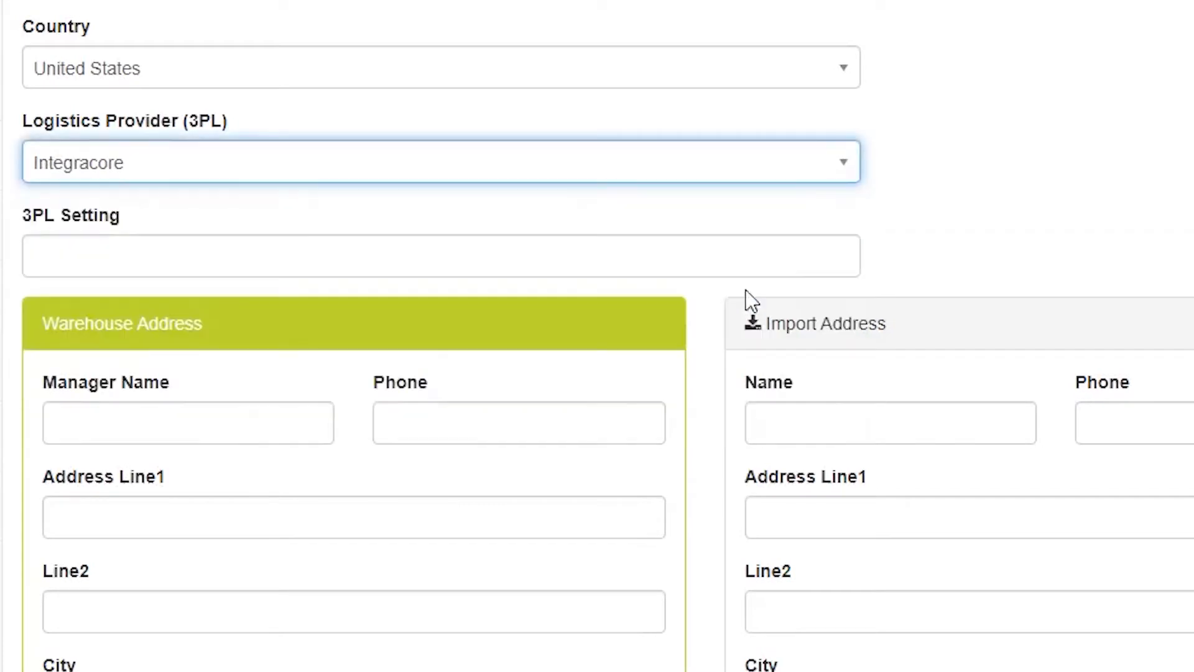
click(1013, 198)
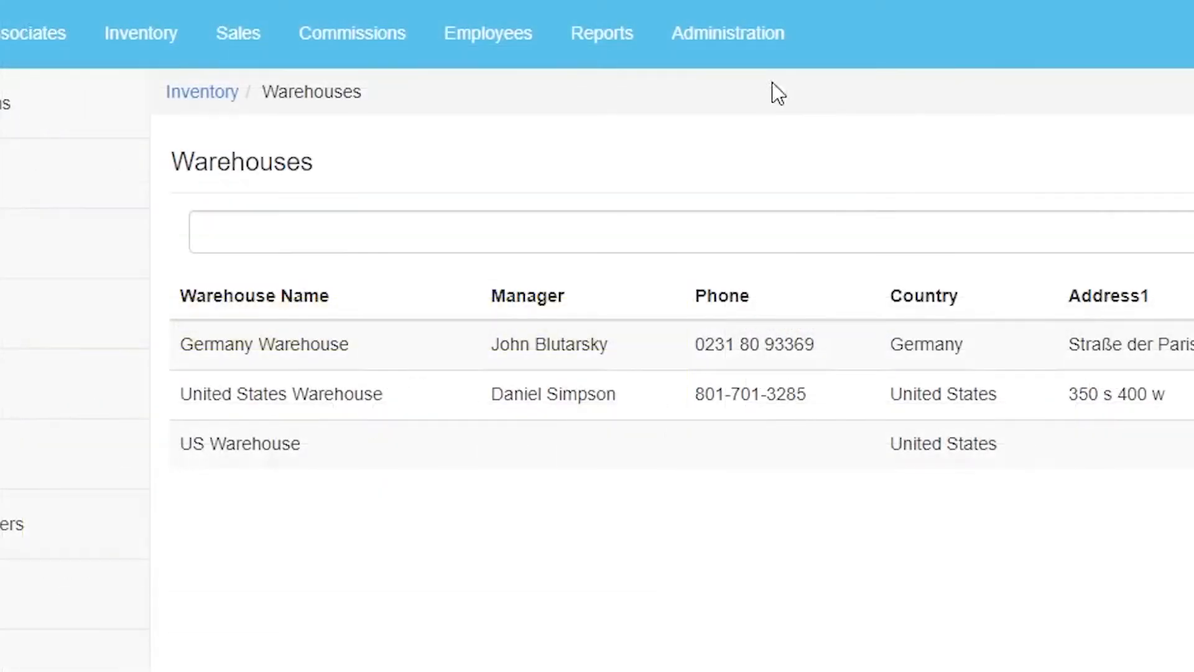
Open the 3PL advanced settings and look through the provider choices and connection fields
click(749, 49)
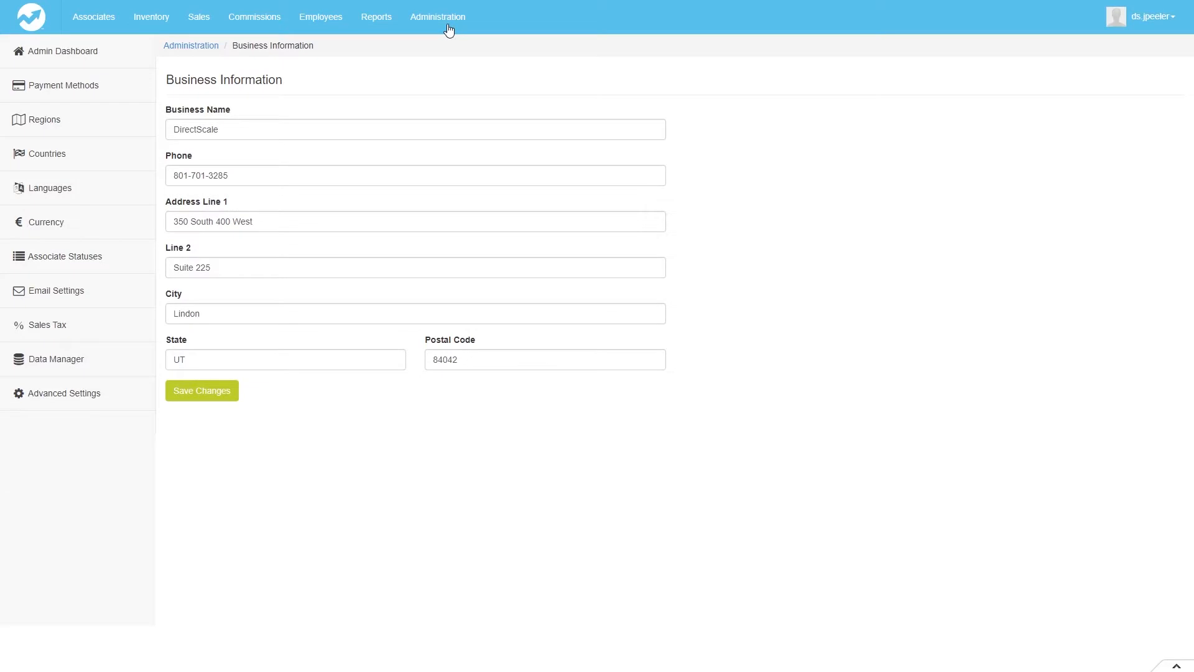
click(115, 392)
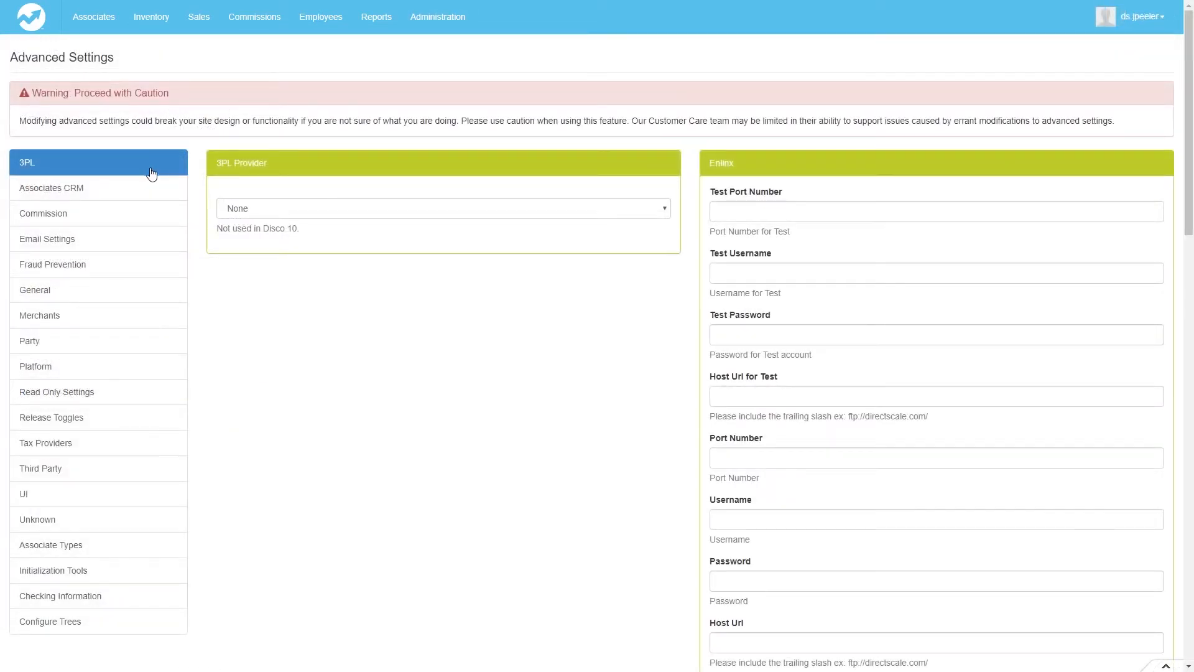
click(498, 210)
click(492, 249)
scroll(494, 253, down, 10)
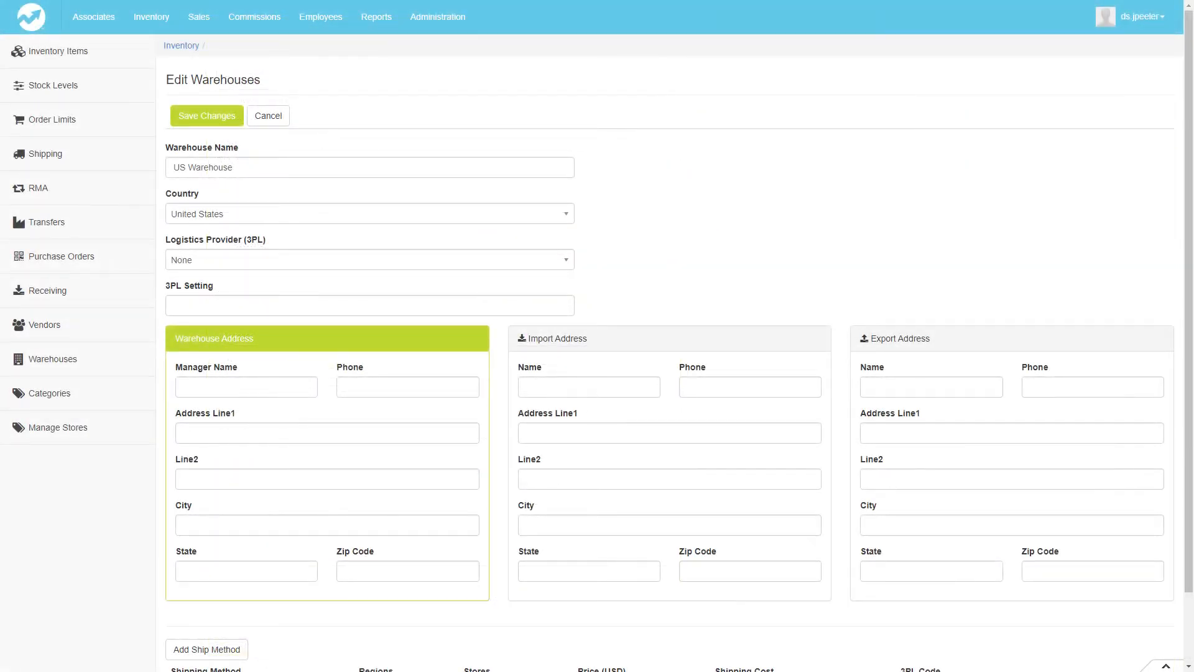
Enter 1 as the US Warehouse's 3PL setting and set its logistics provider to Integracore
text(1)
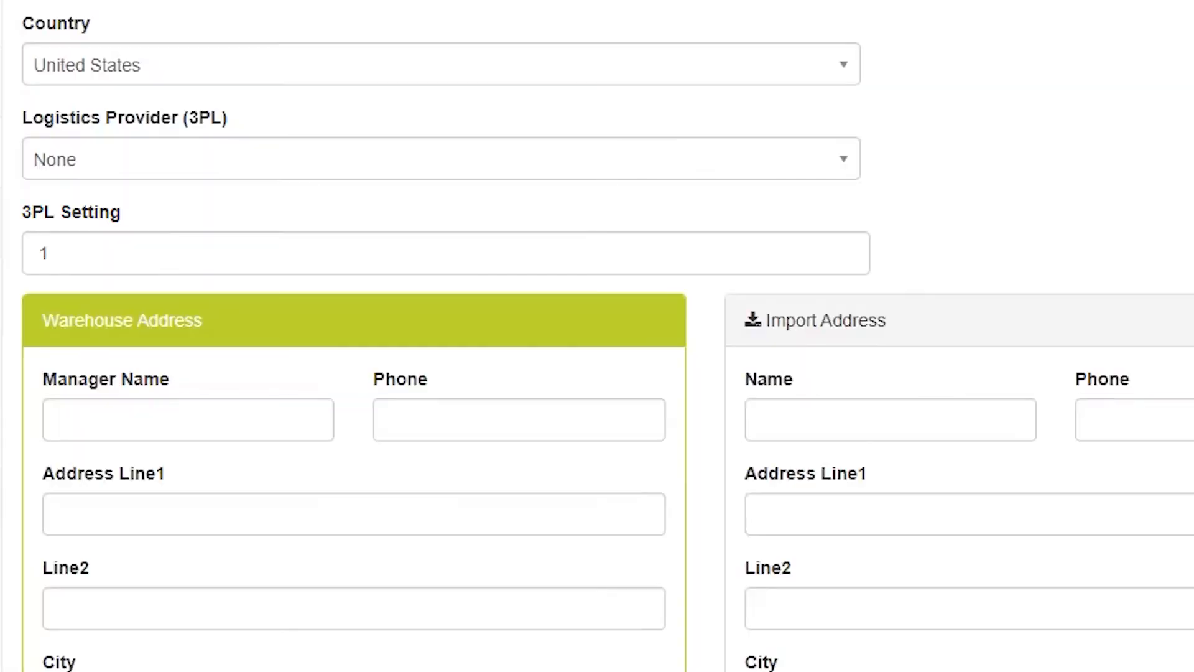
click(830, 149)
click(749, 301)
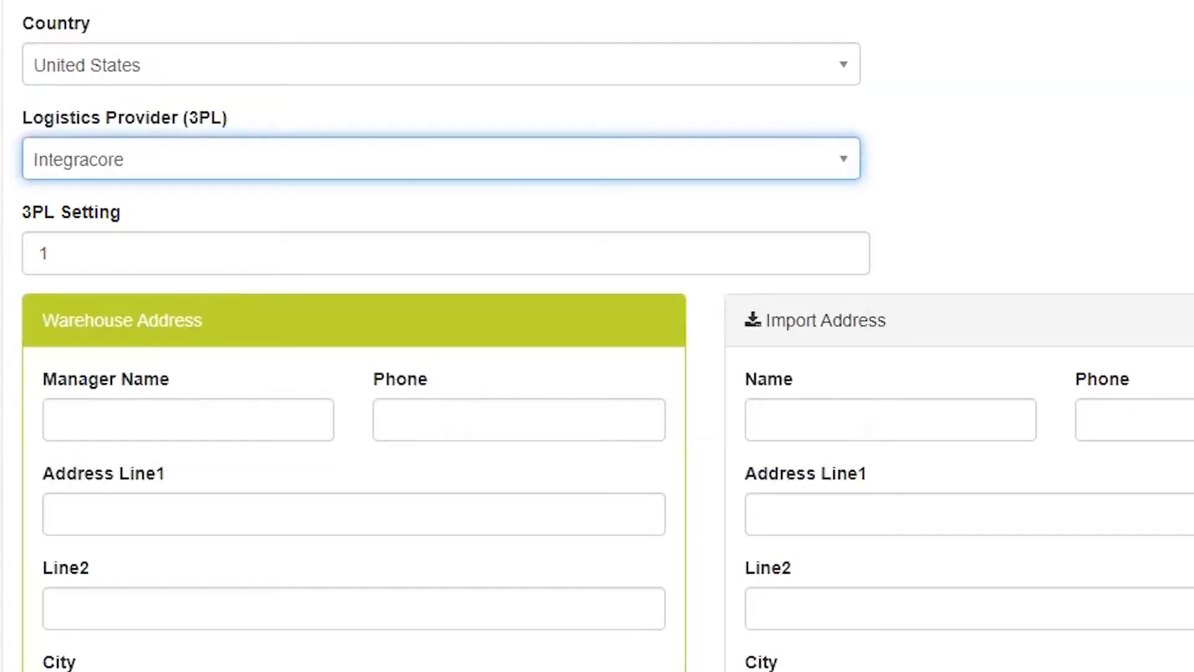
click(1012, 186)
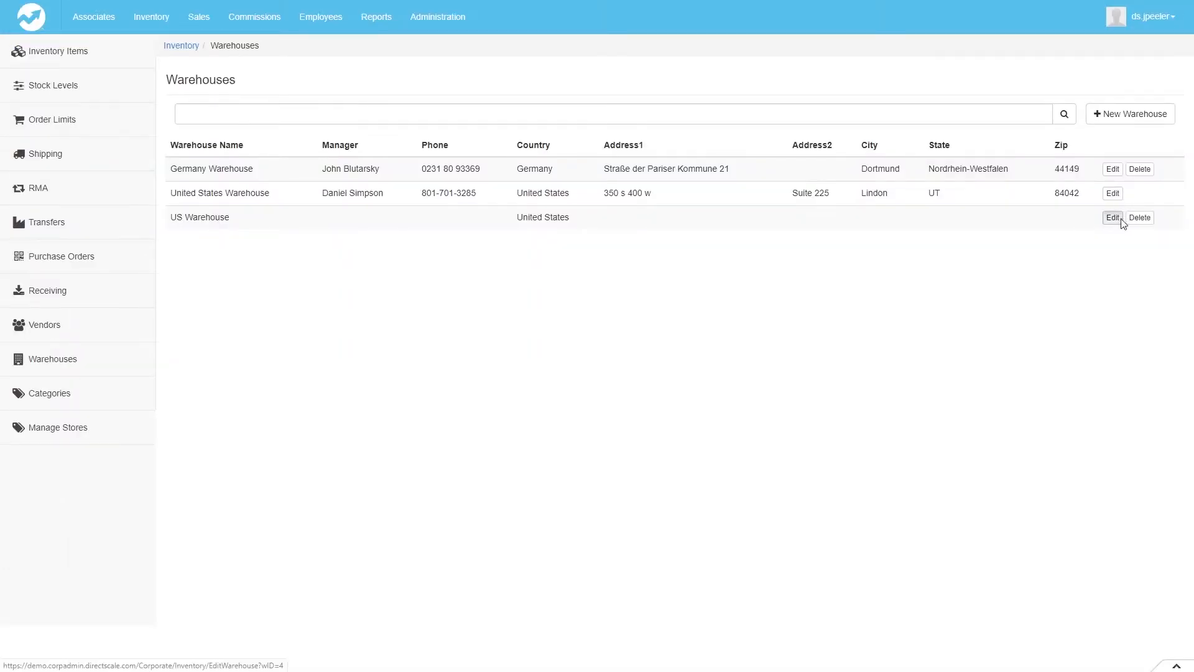
Open the US Warehouse for editing and add a shipping method named "Expedited Shipping"
click(1117, 220)
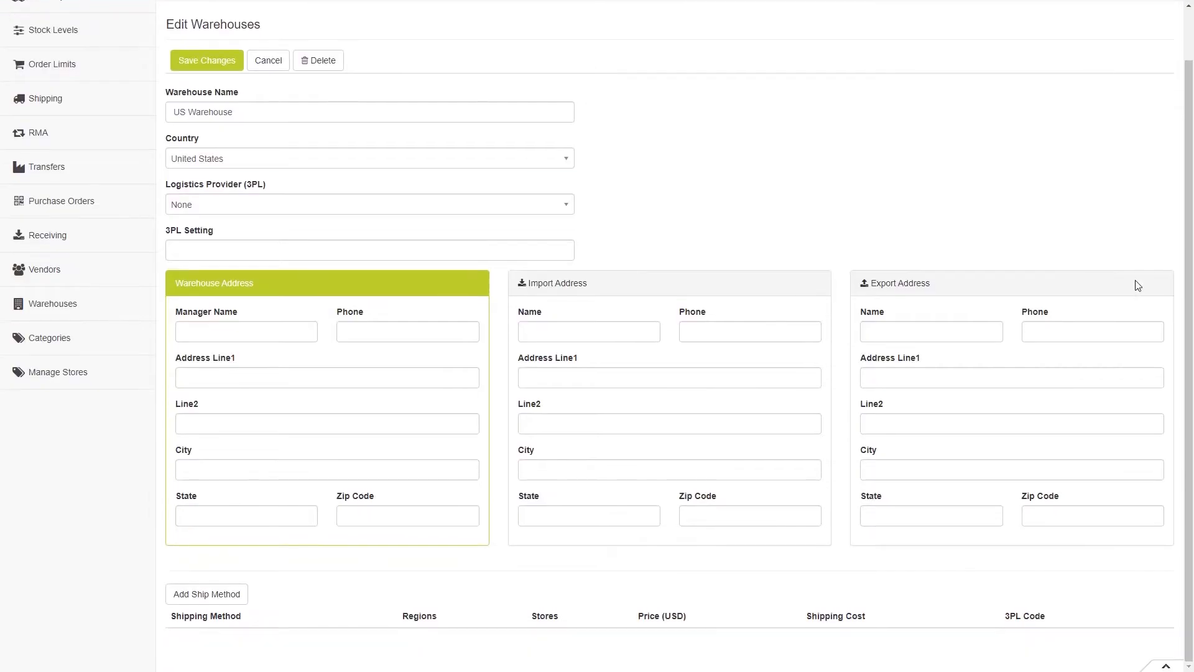
click(273, 522)
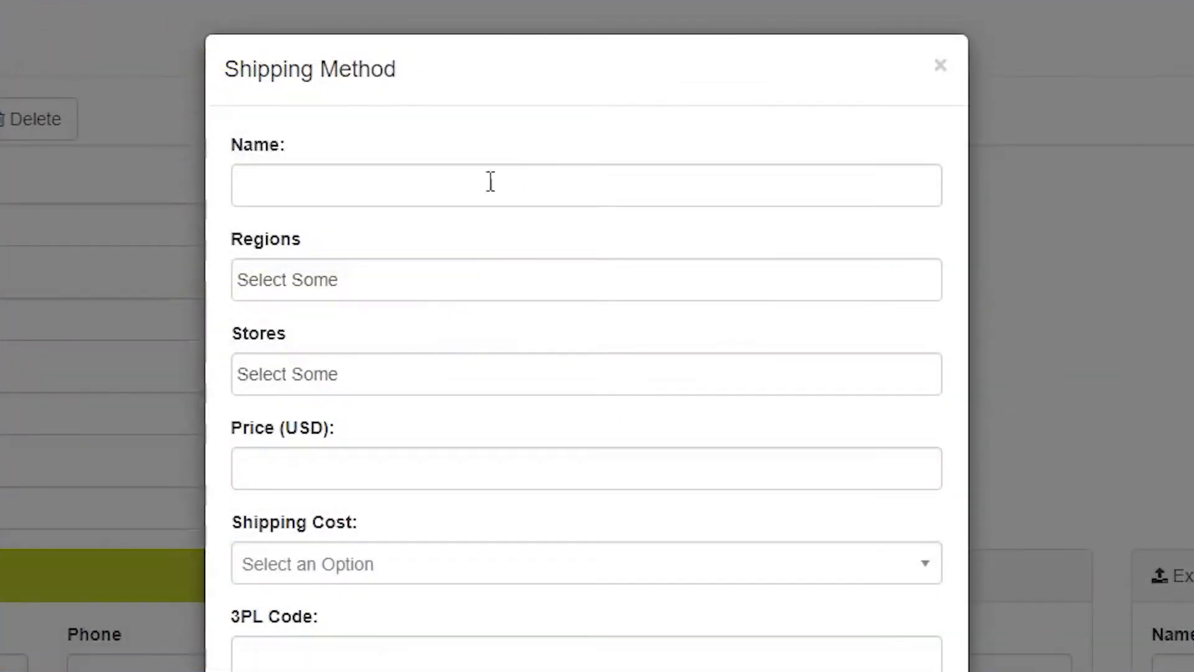
click(529, 92)
text(Expedited Shipping)
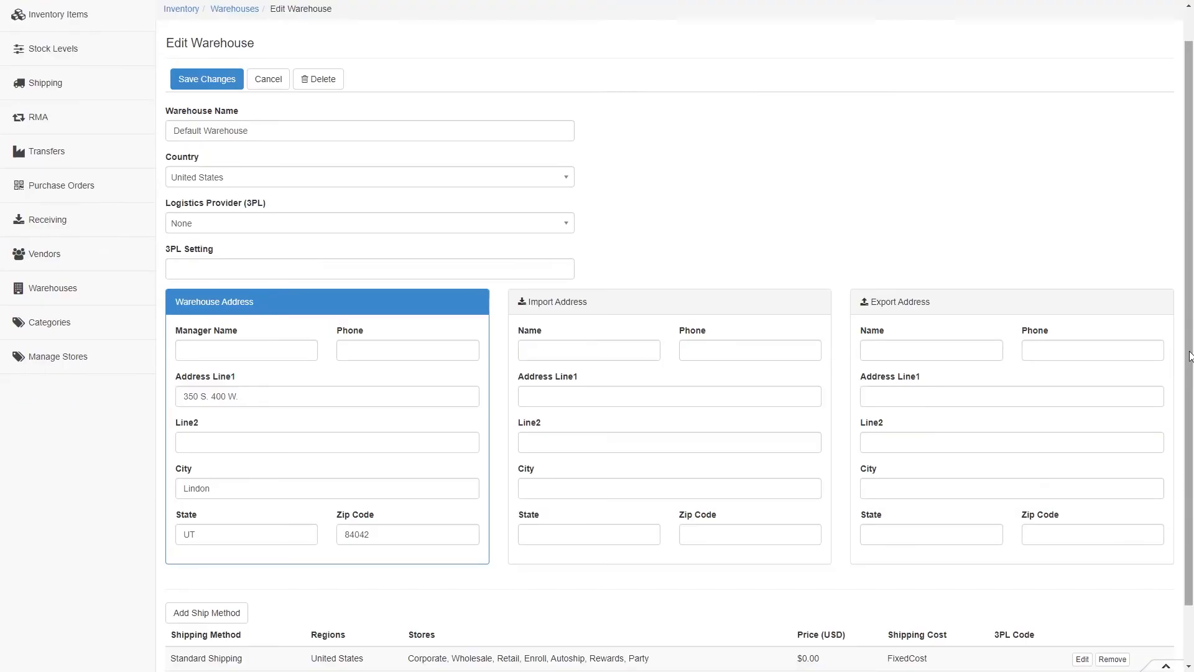
scroll(1189, 456, down, 1)
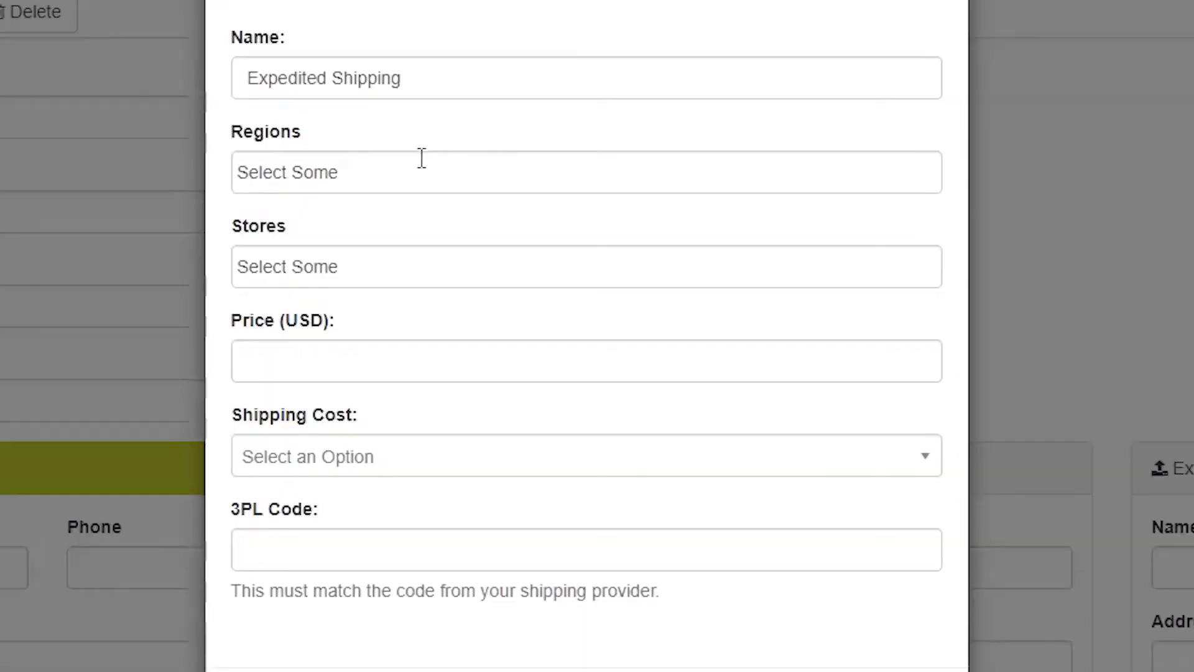
Assign the shipping method to the United States region and to the Corporate, Wholesale and Retail stores
click(416, 165)
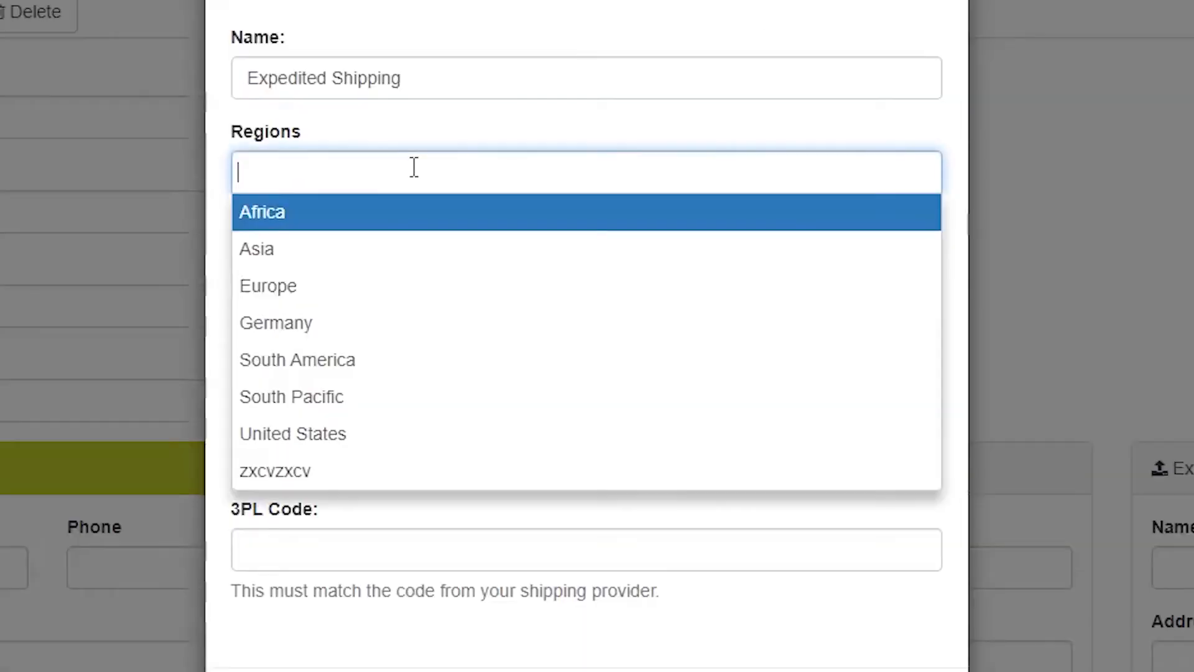
click(384, 433)
click(381, 239)
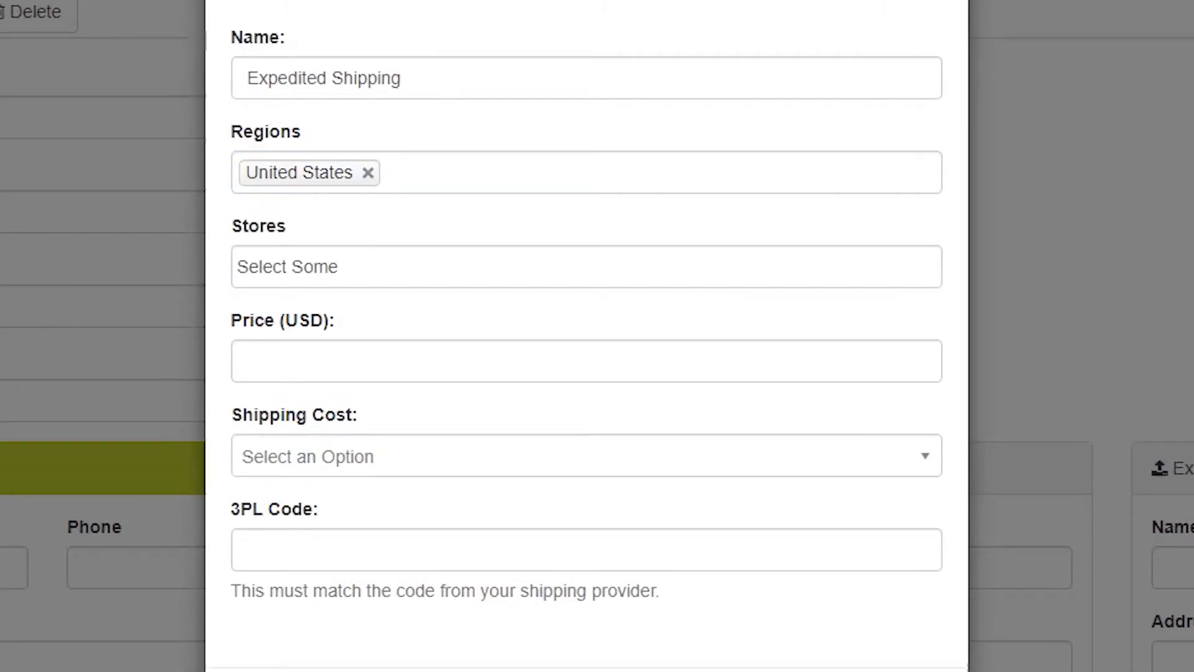
scroll(381, 336, down, 2)
click(270, 155)
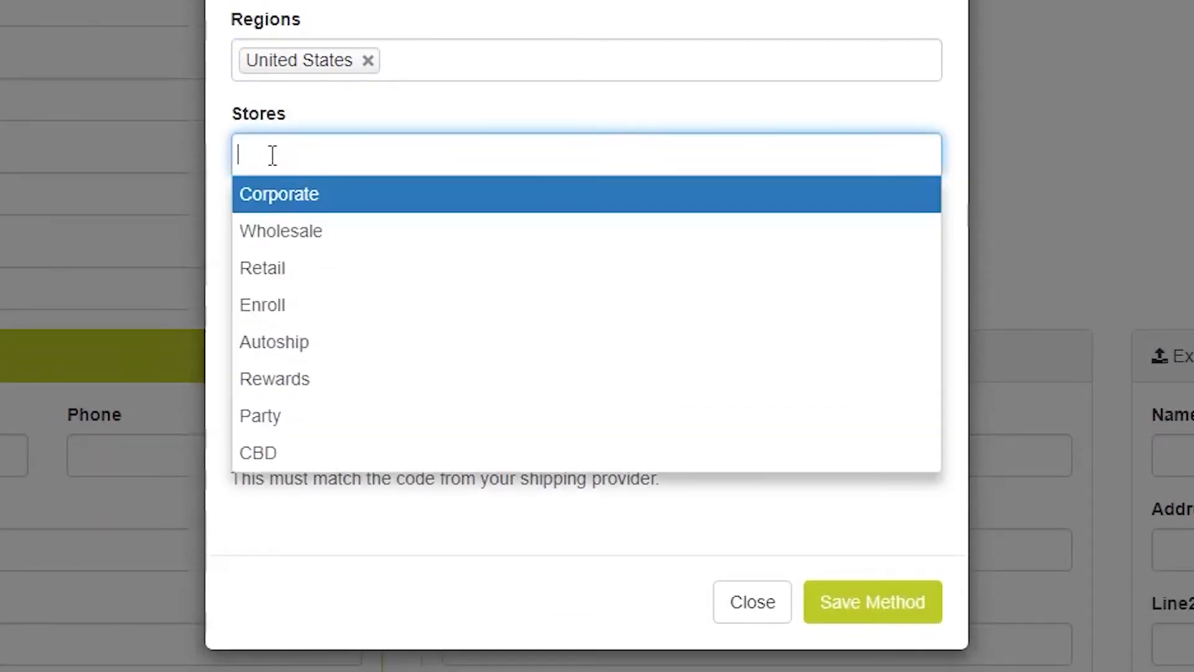
click(278, 197)
click(391, 155)
click(379, 198)
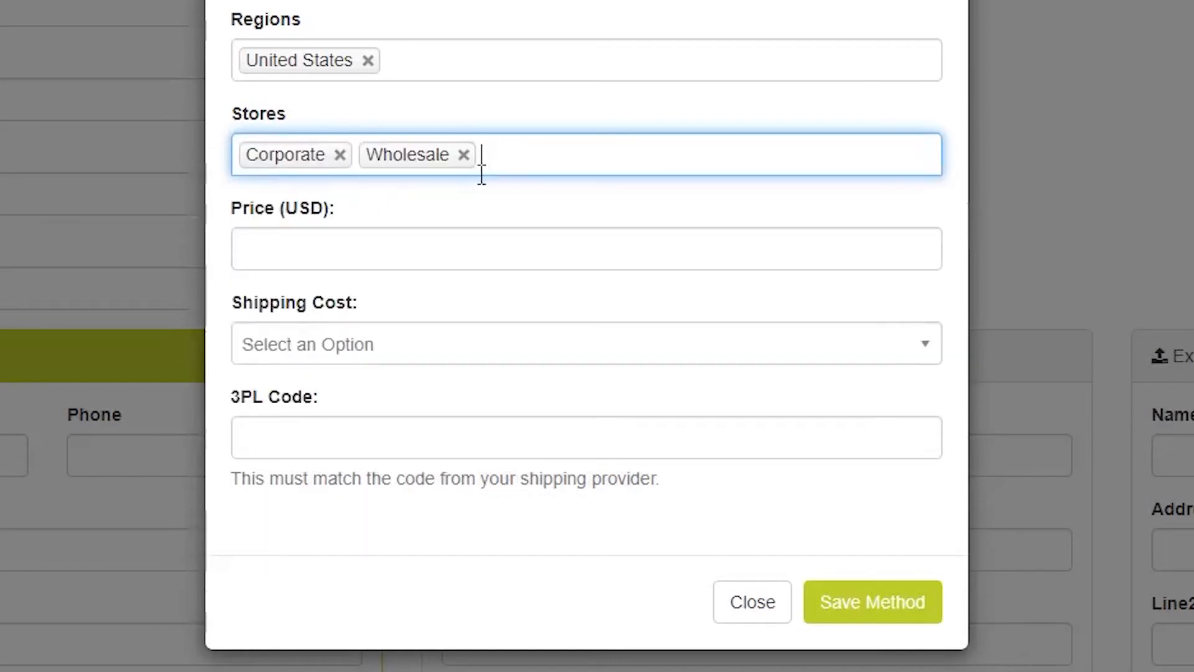
click(482, 167)
click(488, 206)
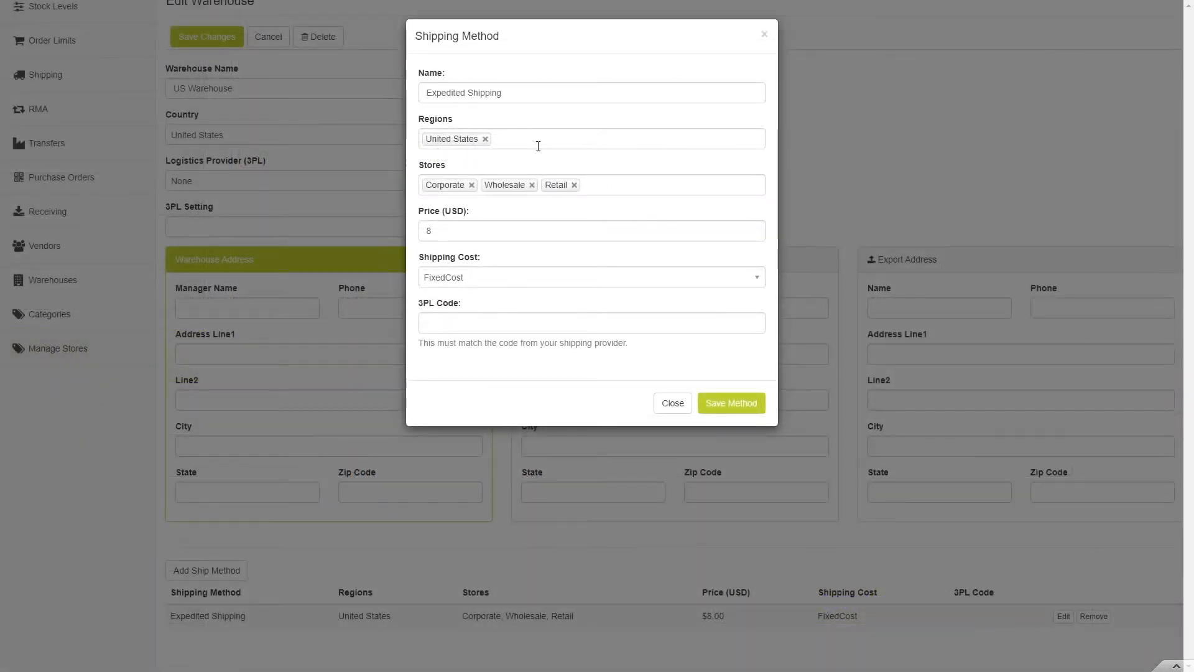
Try adding several more regions to the Expedited Shipping method, including Africa and Europe
click(538, 146)
click(529, 158)
click(557, 148)
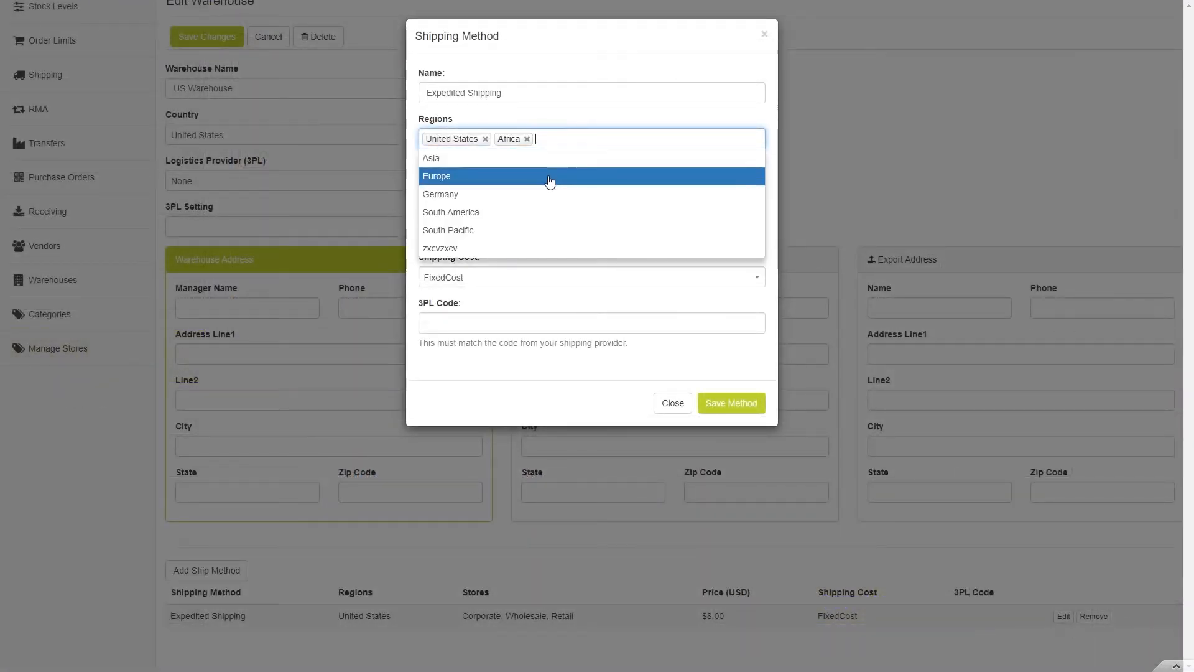
click(550, 177)
click(601, 141)
click(595, 178)
click(645, 145)
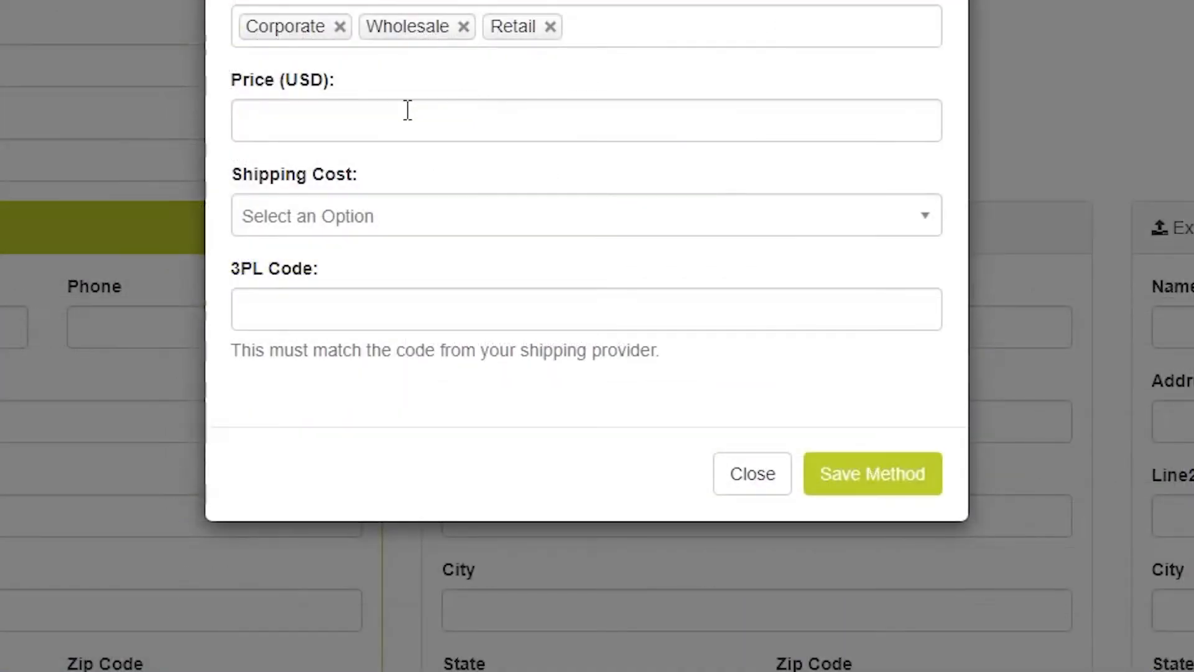
Set the shipping method's price to 8 USD and its shipping cost to Table, and save the method
click(407, 111)
text(8)
click(422, 60)
click(924, 218)
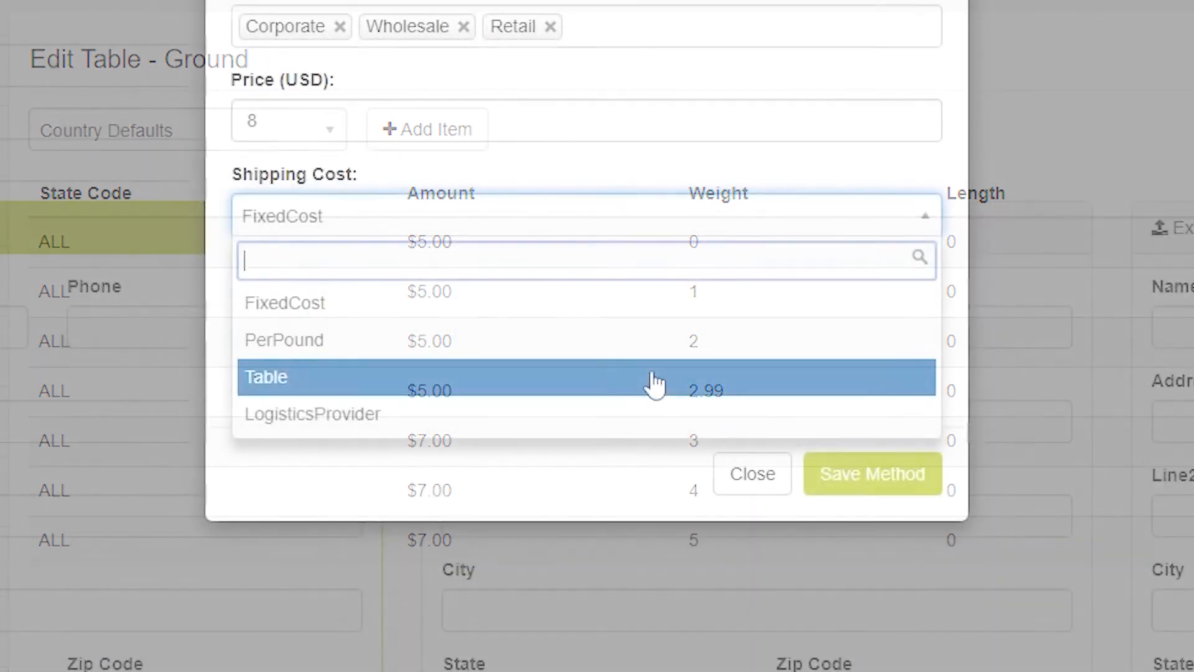
click(654, 380)
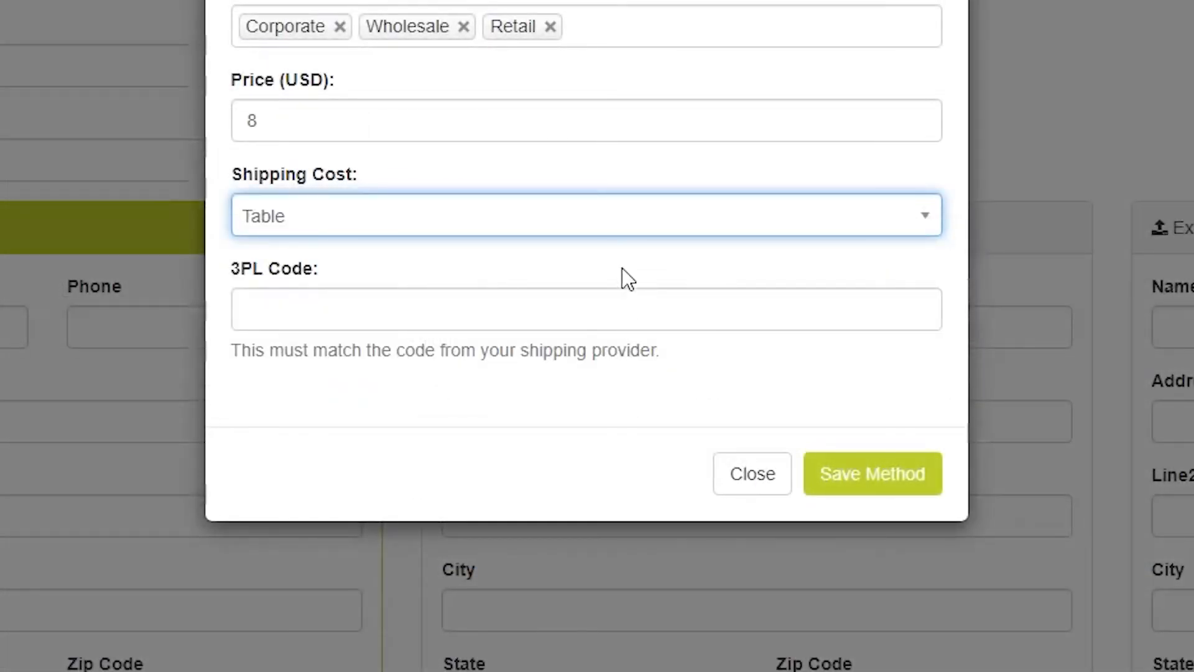
click(867, 478)
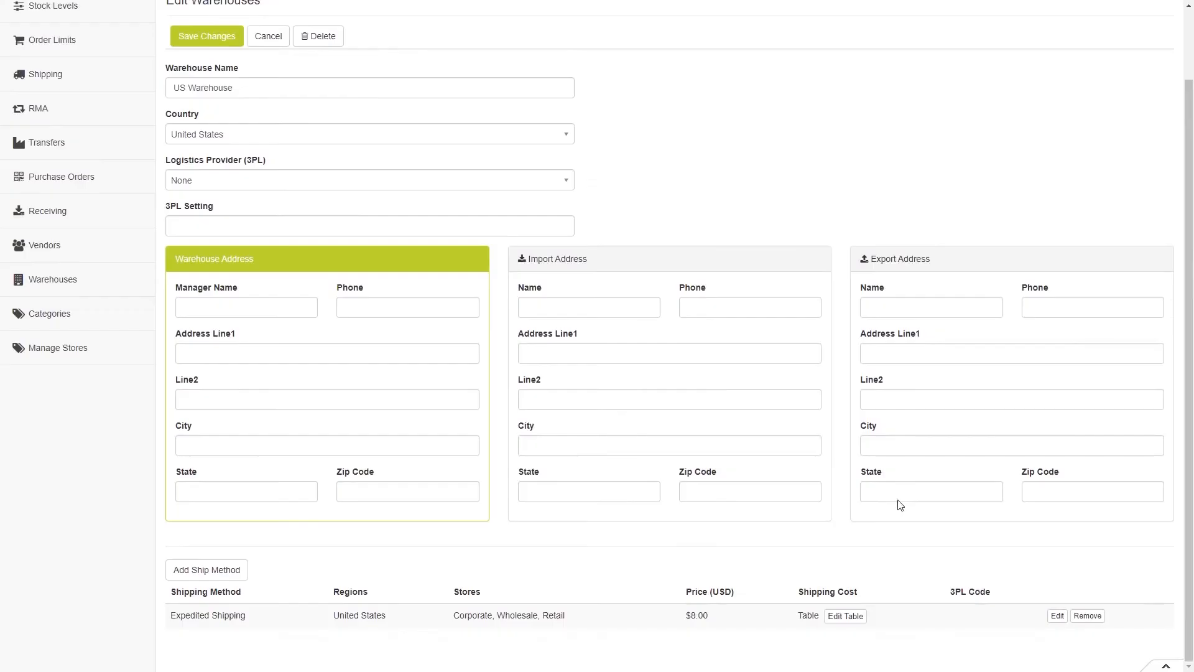
Open the method's shipping cost table, and change the method's shipping cost option to LogisticsProvider
click(857, 624)
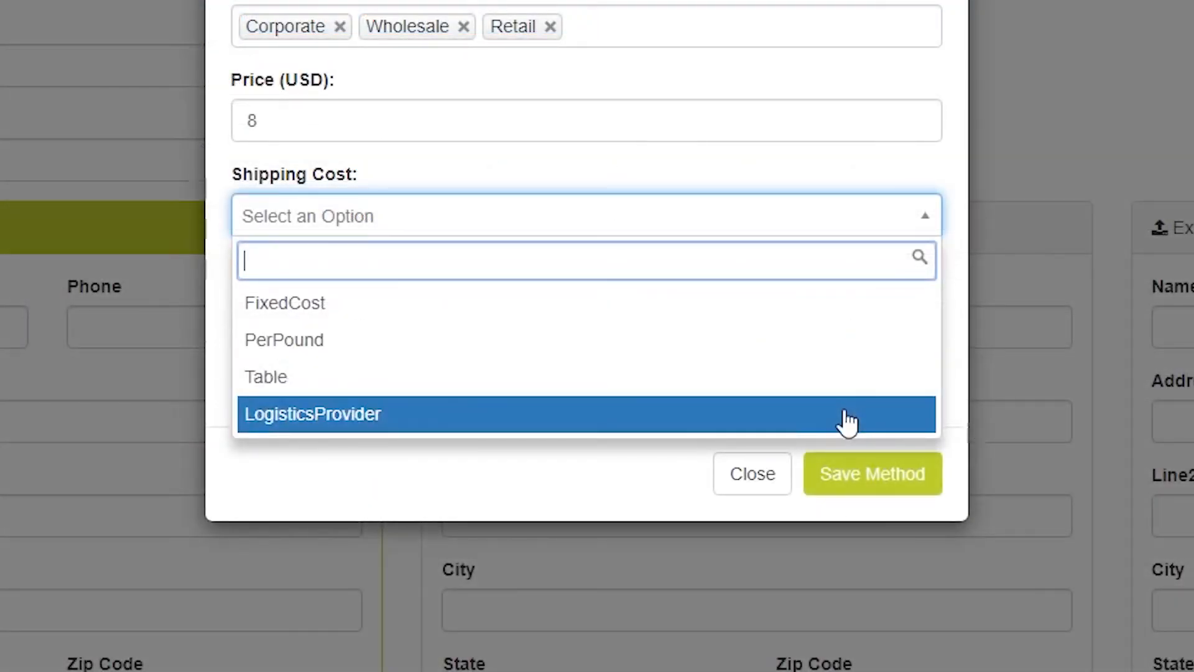
click(684, 417)
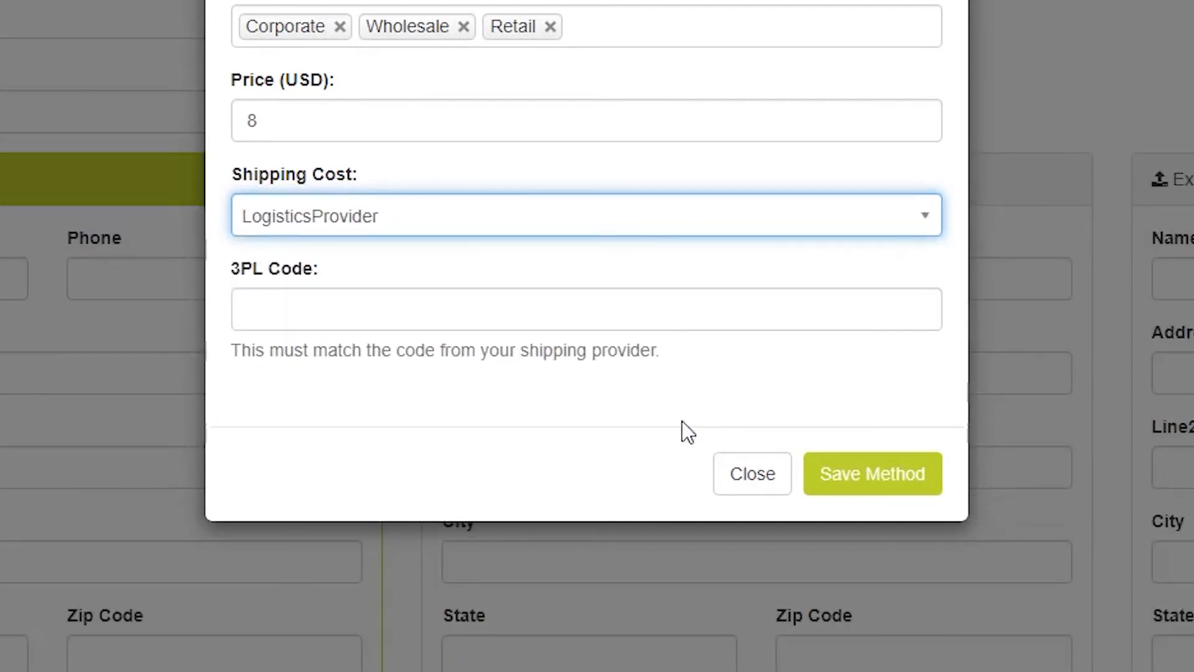
Set the method's shipping cost to FixedCost, and save both the shipping method and the warehouse
click(625, 378)
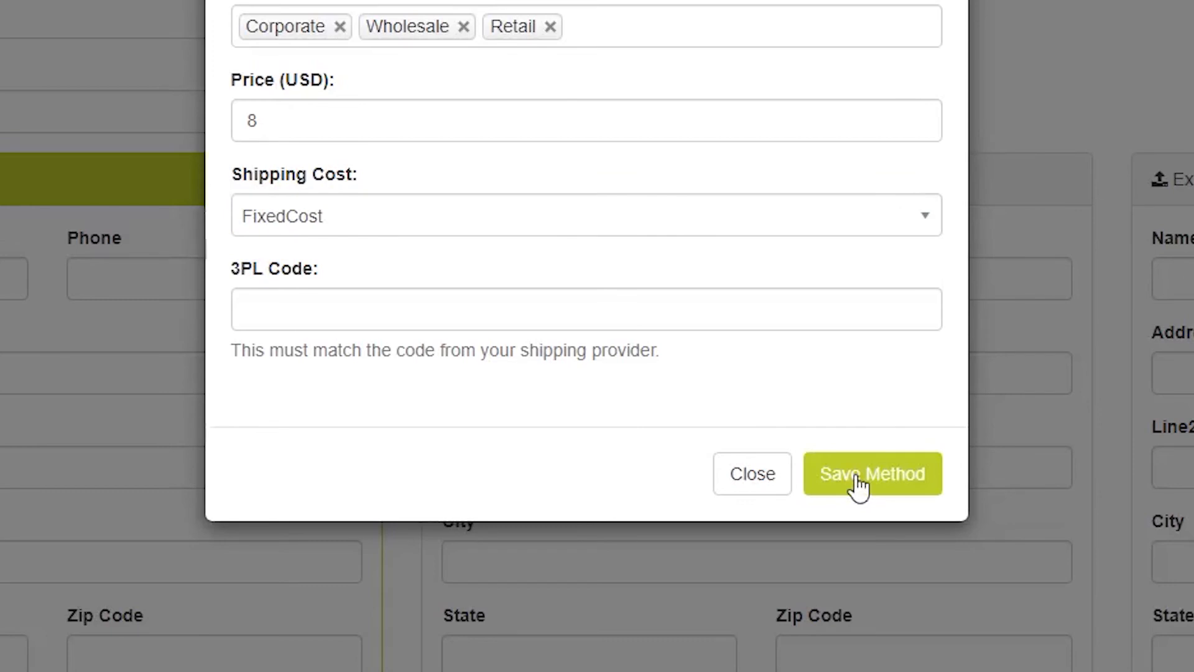
click(857, 477)
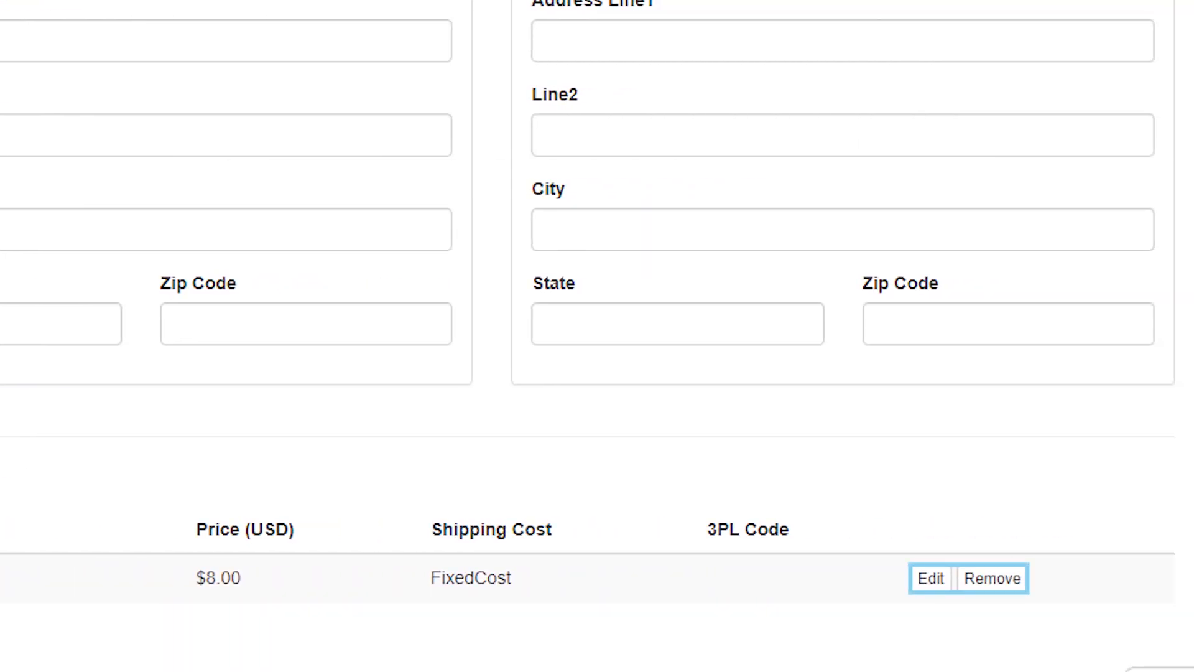
click(222, 121)
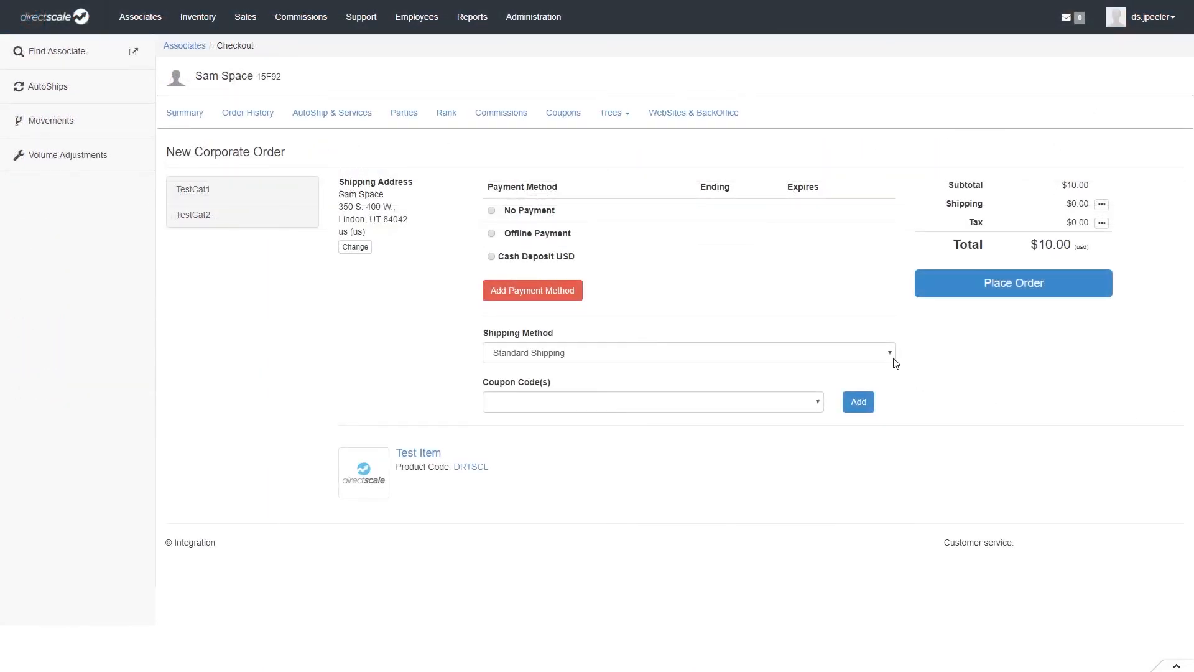
Check the shipping method choices in the corporate order, web store and back office checkouts, choosing Expedited Shipping in the web store
click(894, 359)
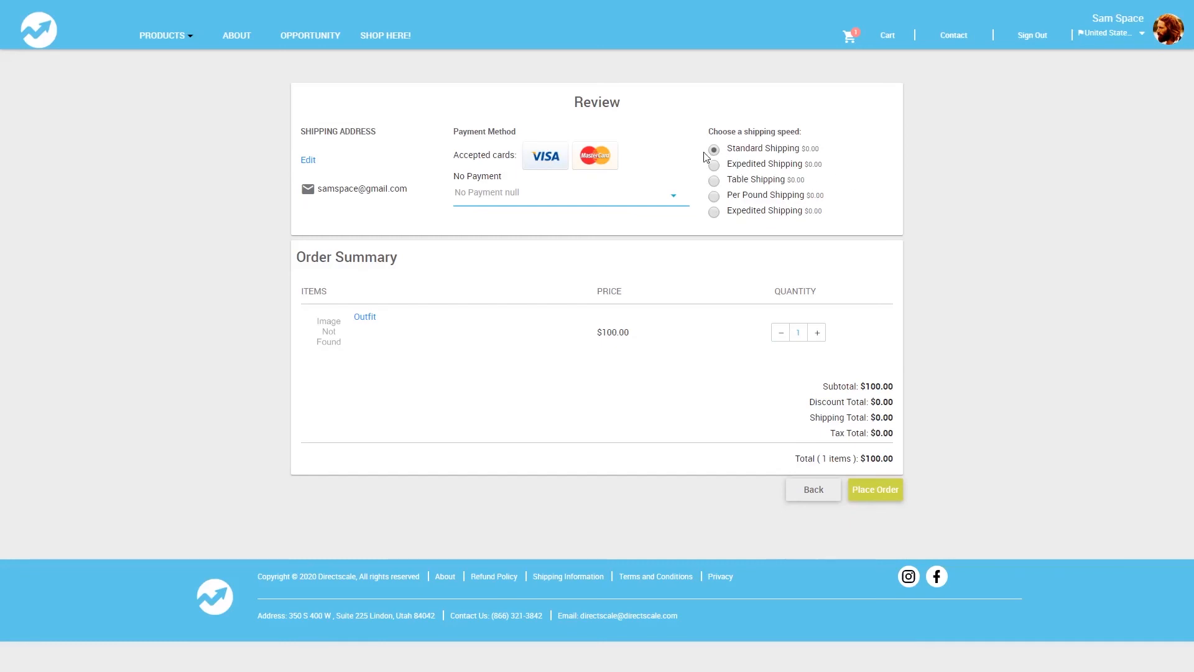
click(713, 165)
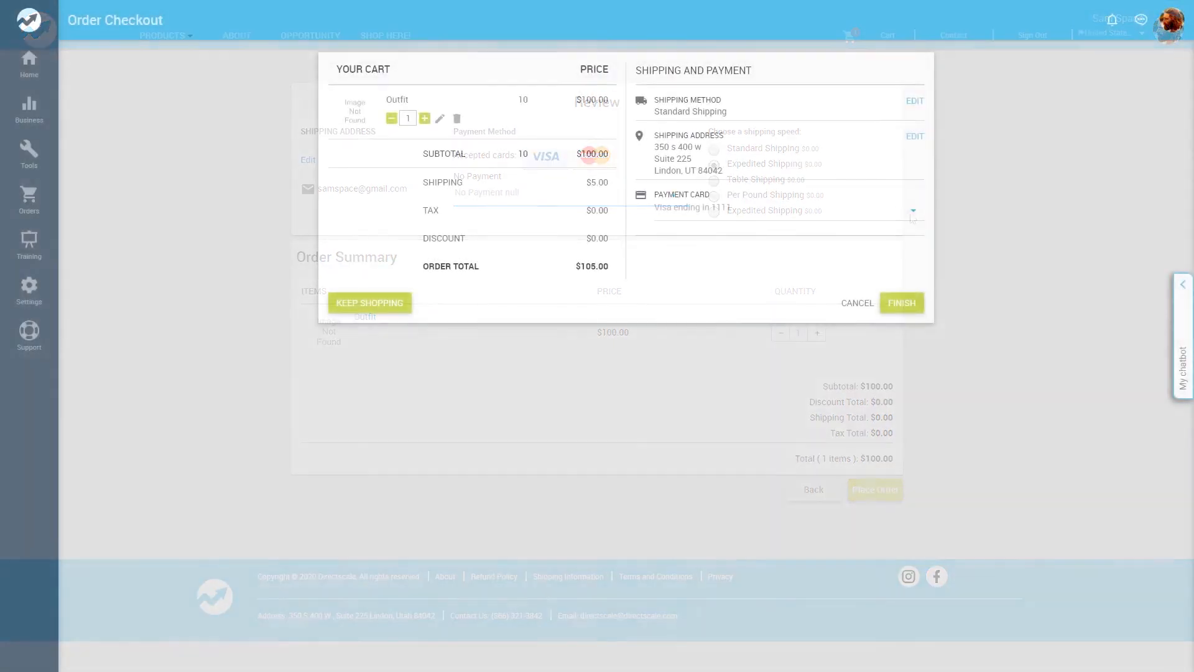
click(915, 102)
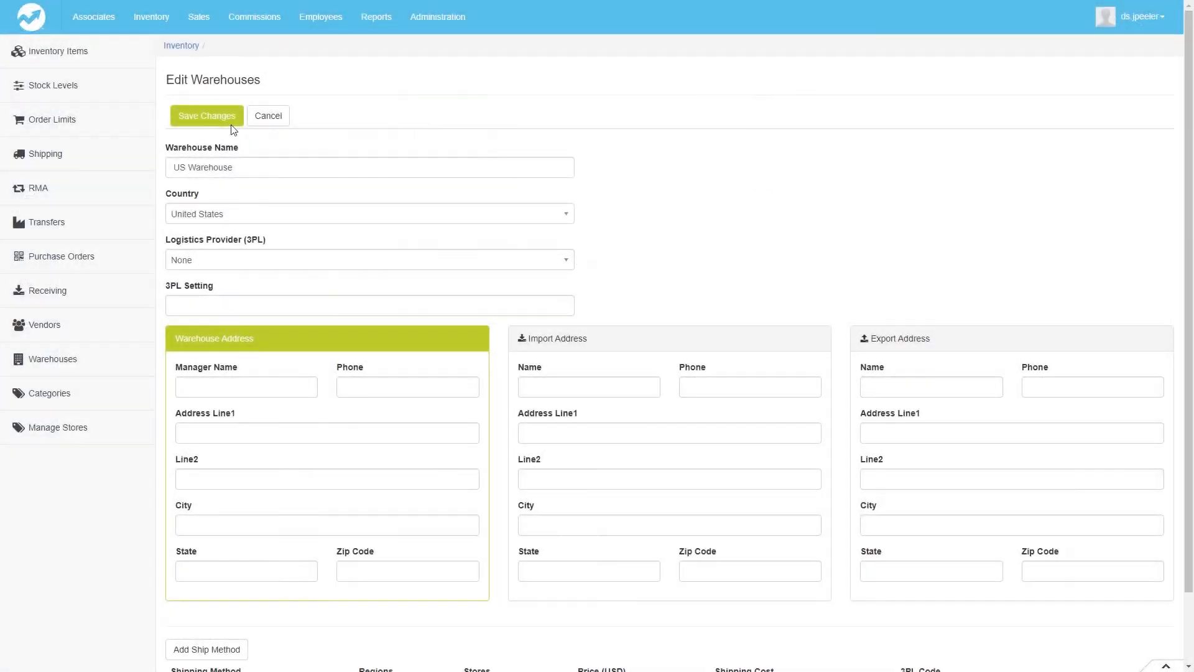
Return to the US Warehouse record in the DirectScale admin and save its changes
click(237, 124)
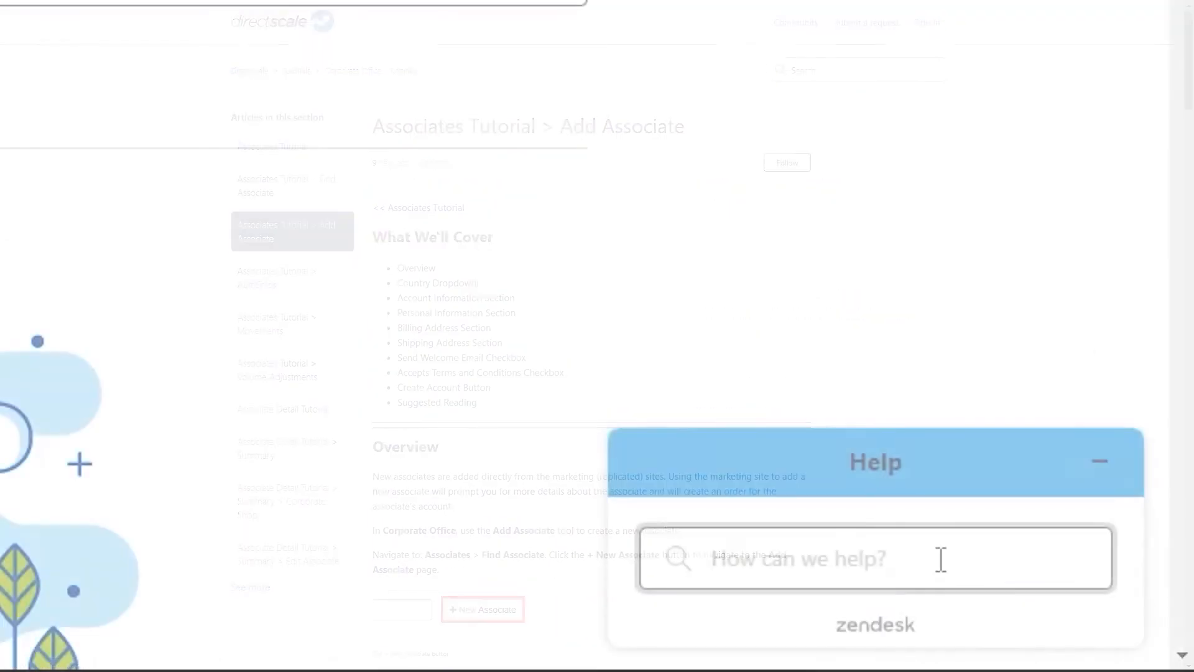
Search the Zendesk help widget for "How to add a new market"
text(How to add a new market)
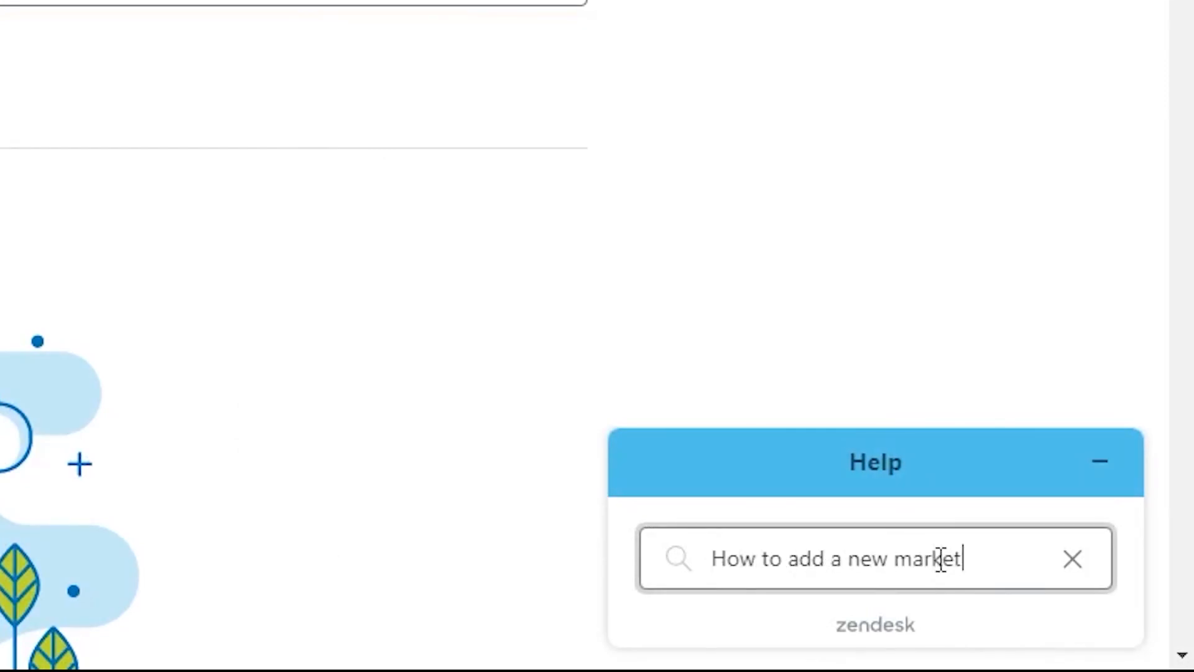